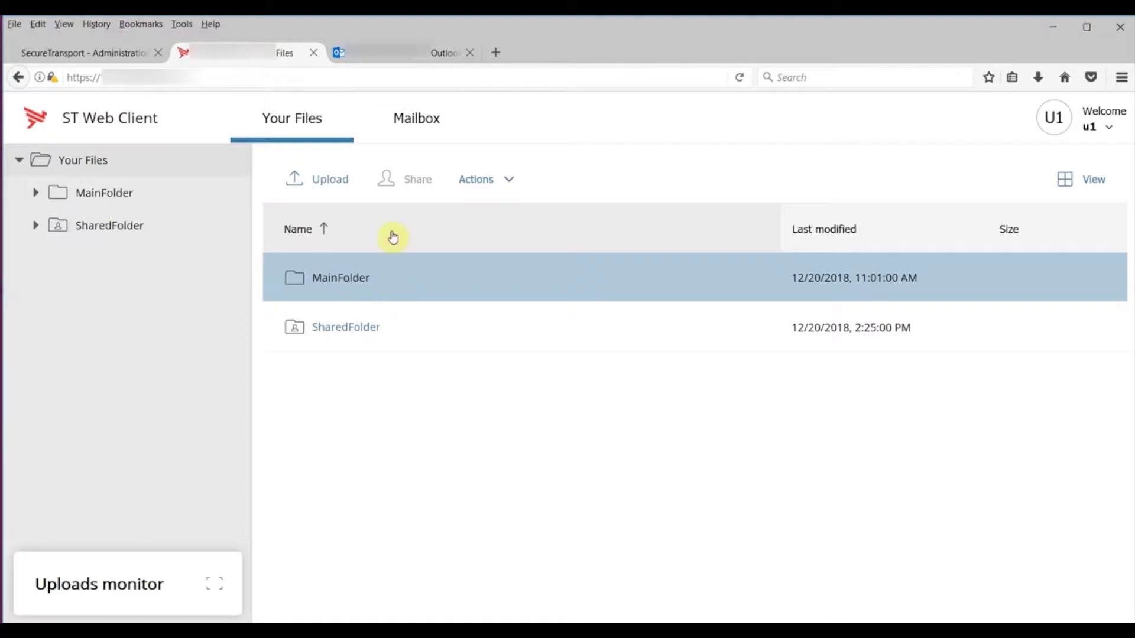
# - Load MainFolder by appending /MainFolder to the address, then continue the address toward /SubFolder1
pyautogui.click(255, 78)
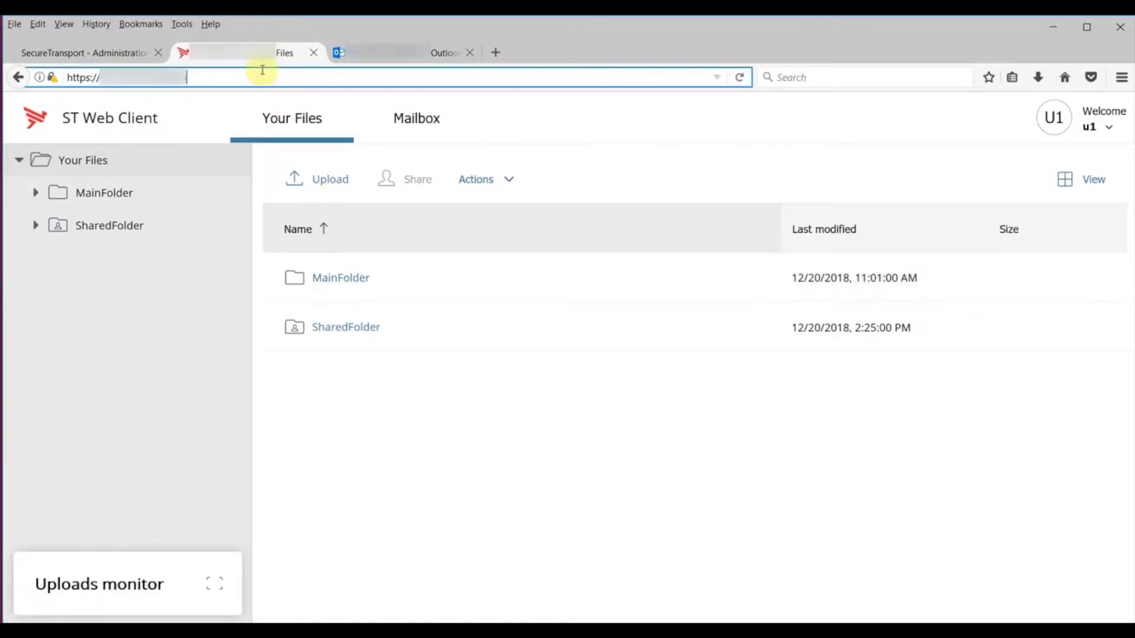
pyautogui.click(273, 78)
pyautogui.write('/')
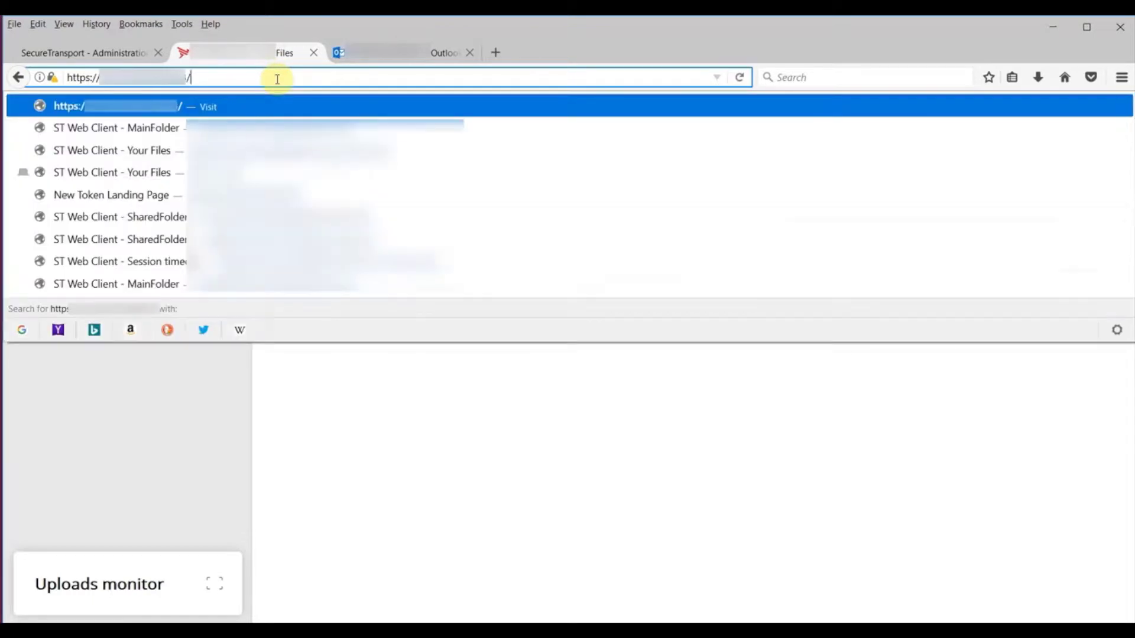
pyautogui.write('MainFol')
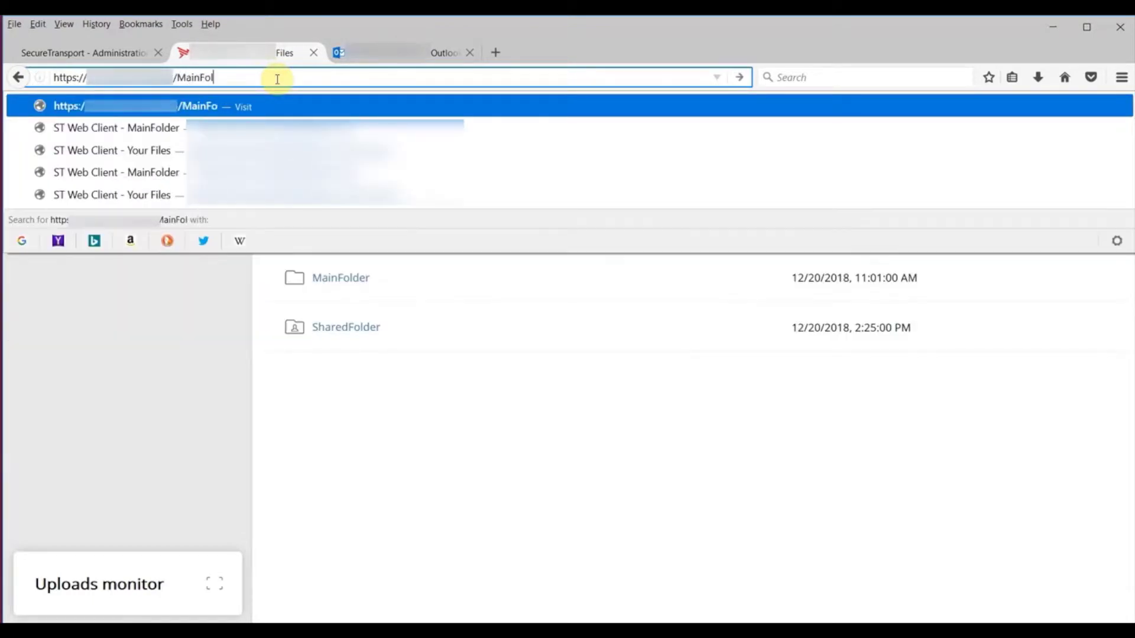
pyautogui.write('der')
pyautogui.press('Return')
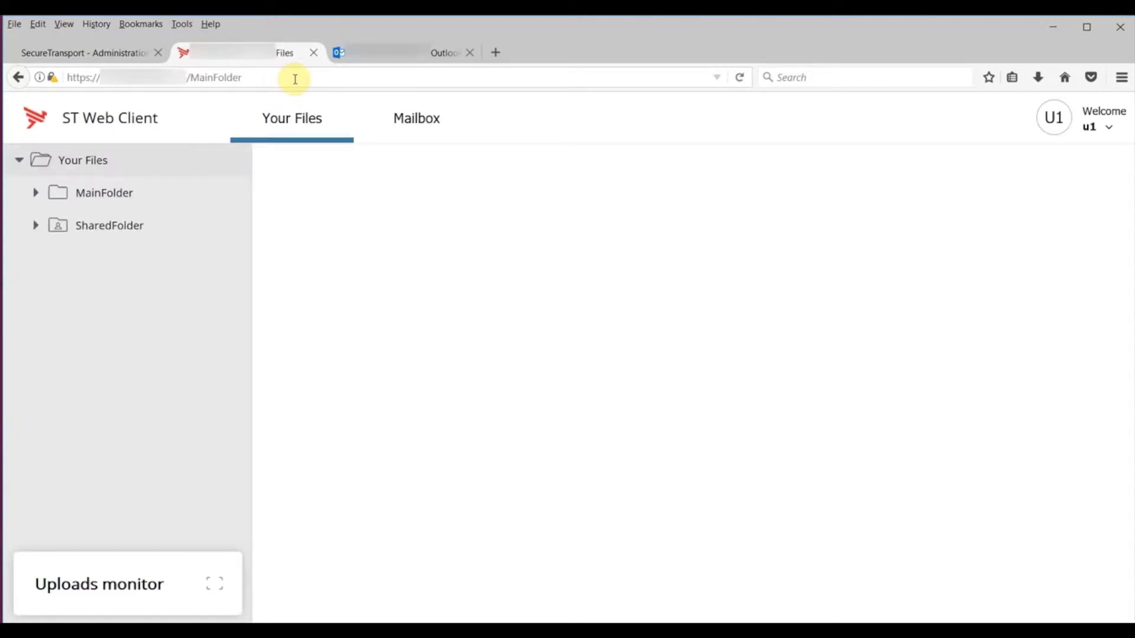
pyautogui.click(307, 78)
pyautogui.write('/')
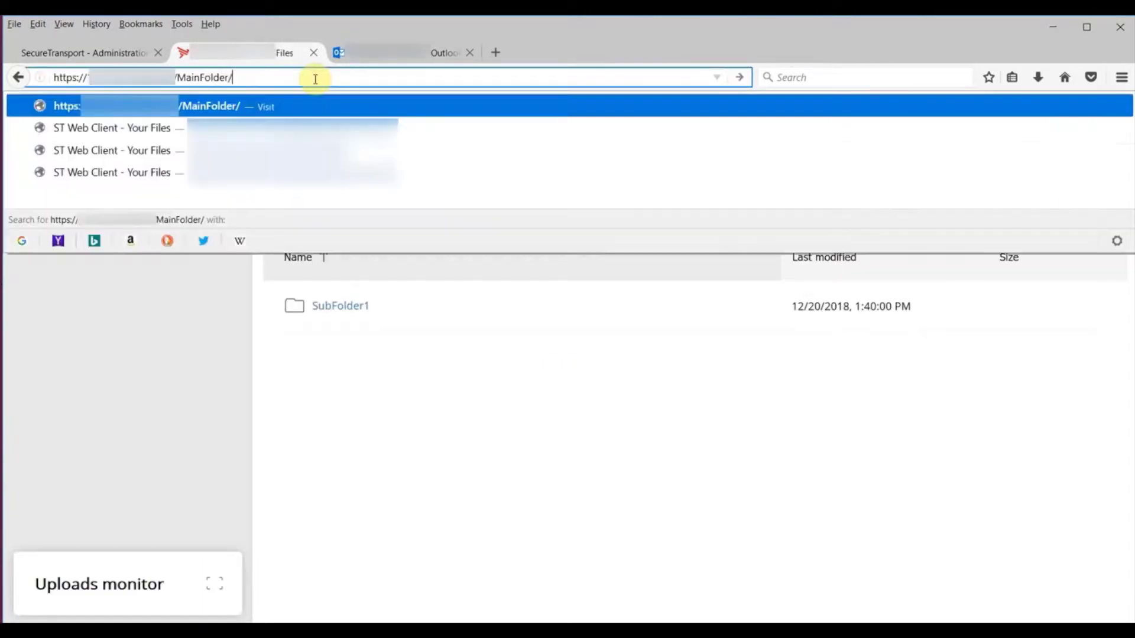
pyautogui.write('SubFolder1')
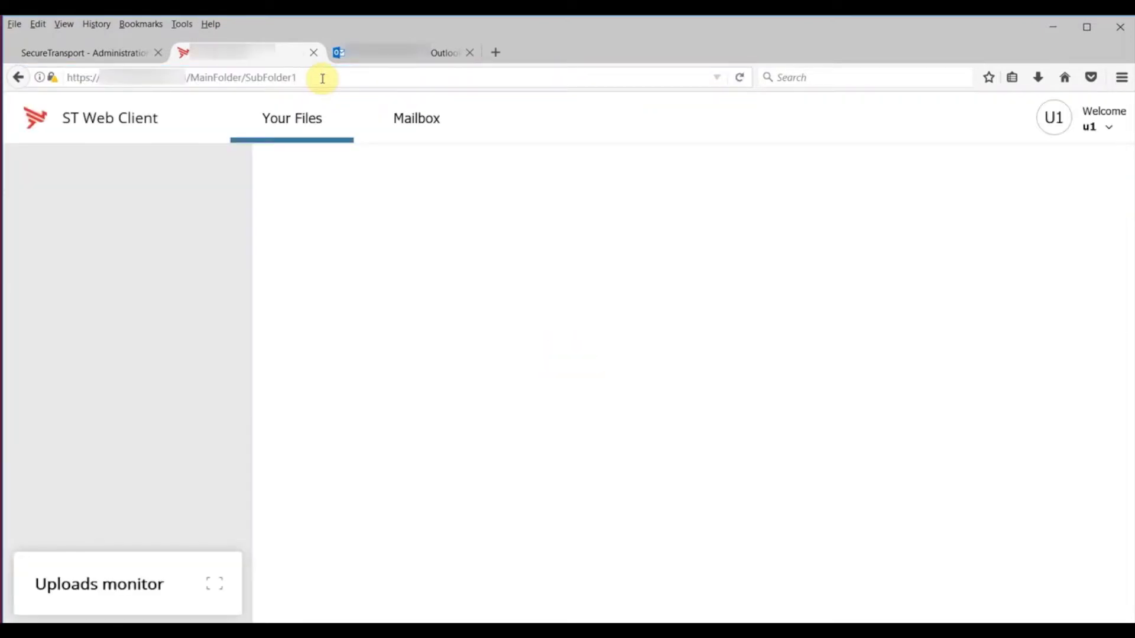
# - Request /TestFile.txt from the SubFolder1 address and cancel the Opening TestFile.txt prompt
pyautogui.click(358, 79)
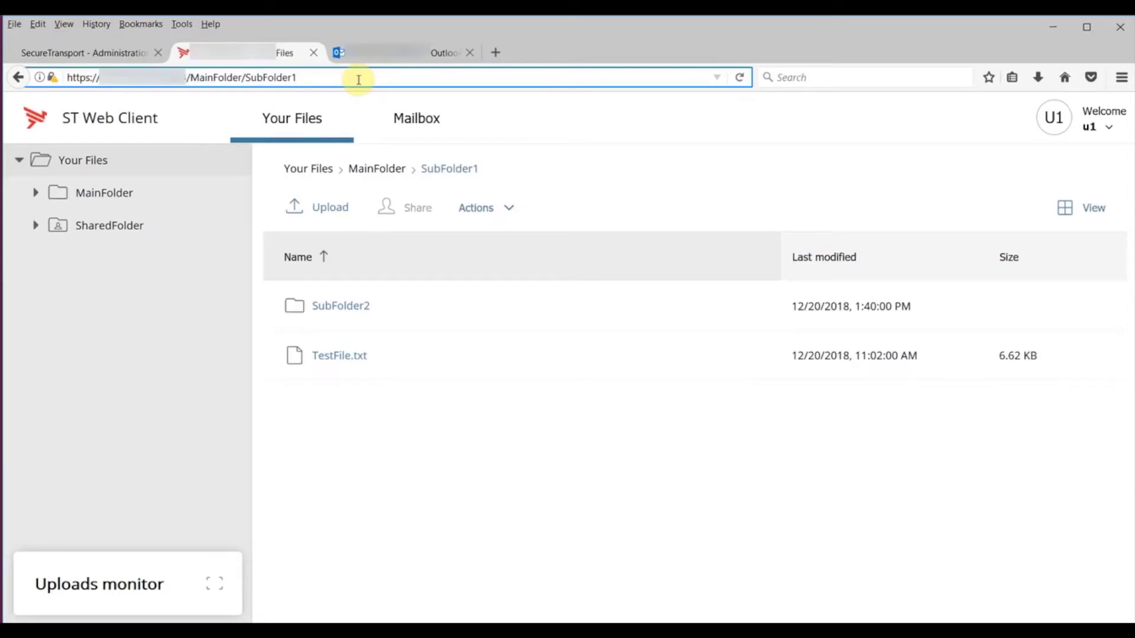
pyautogui.write('/')
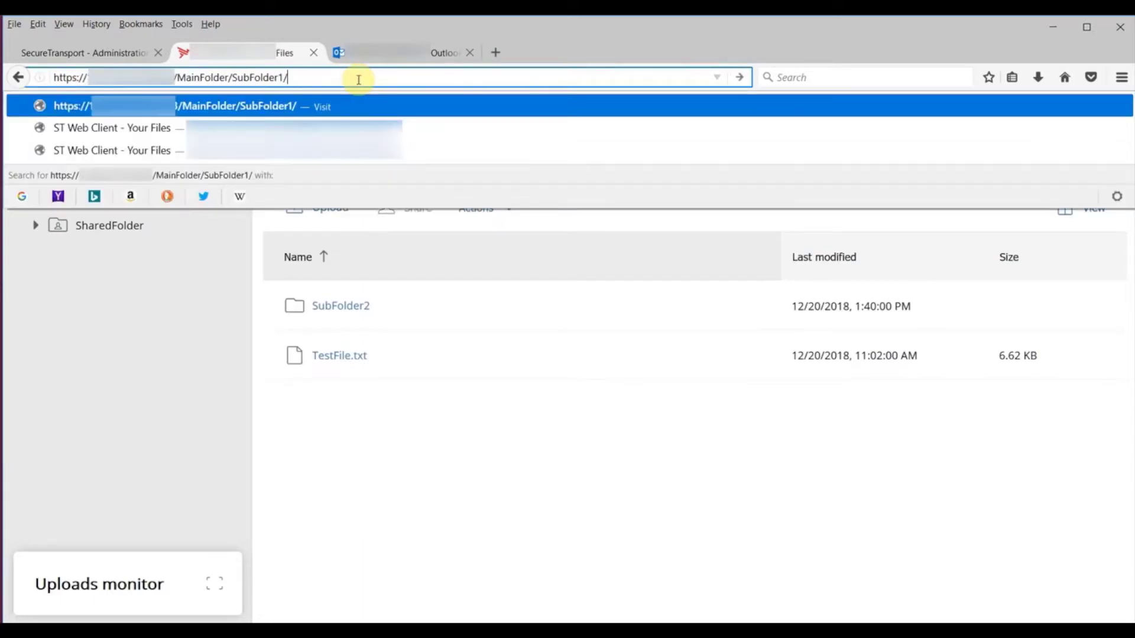
pyautogui.write('TestFile')
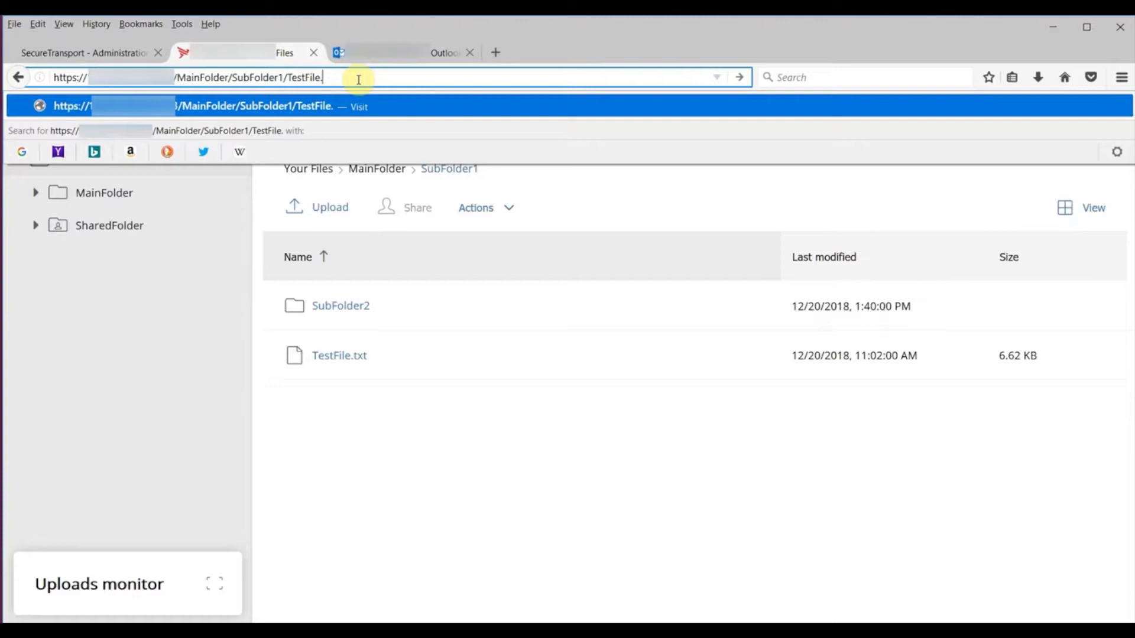
pyautogui.write('.txt')
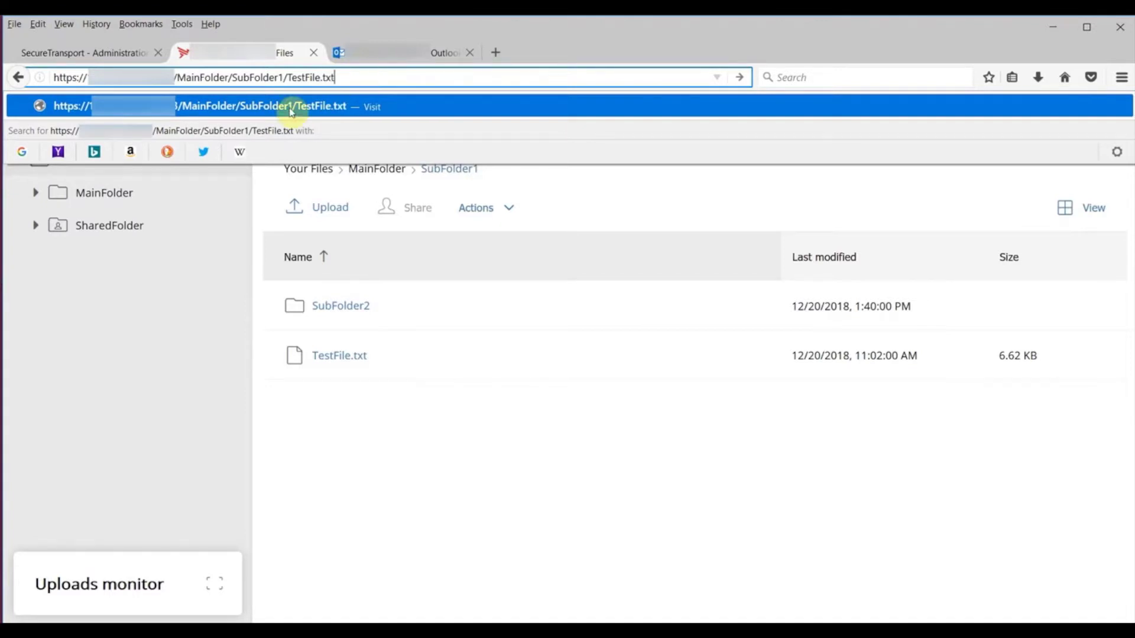
pyautogui.press('Return')
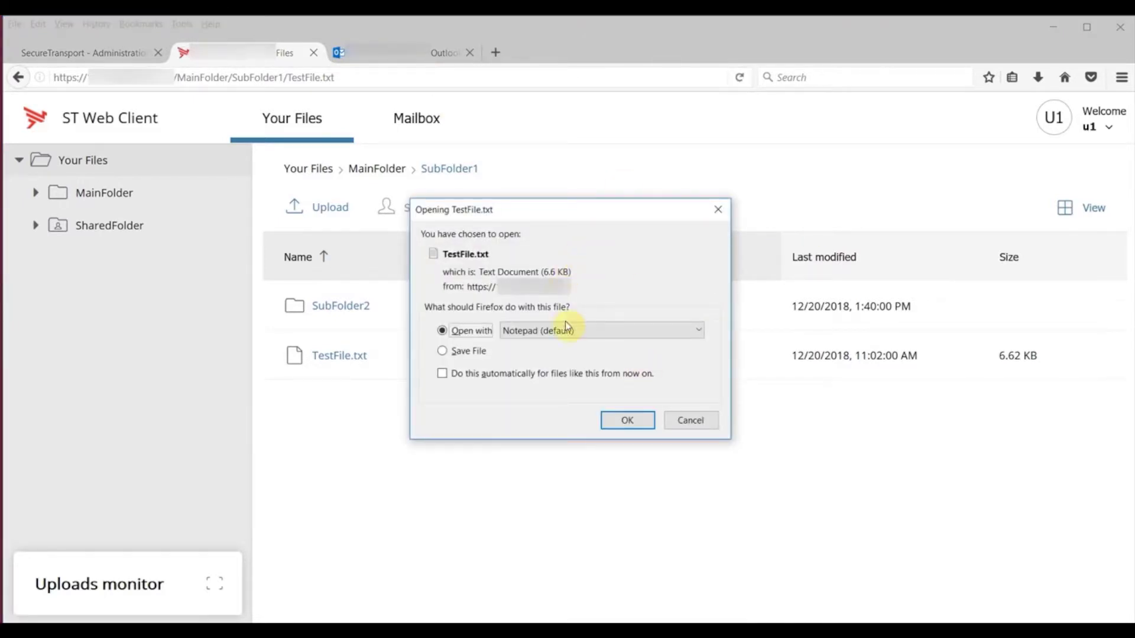
pyautogui.click(681, 426)
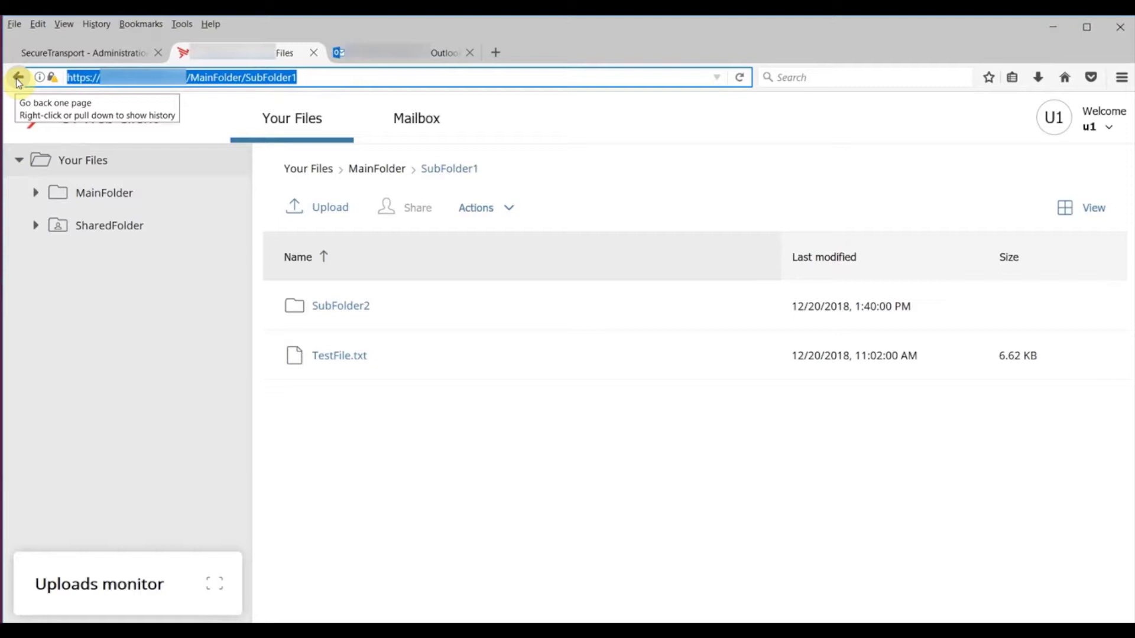
# - Go Back and Forward in history, then delete /MainFolder/SubFolder1 from the address
pyautogui.click(16, 80)
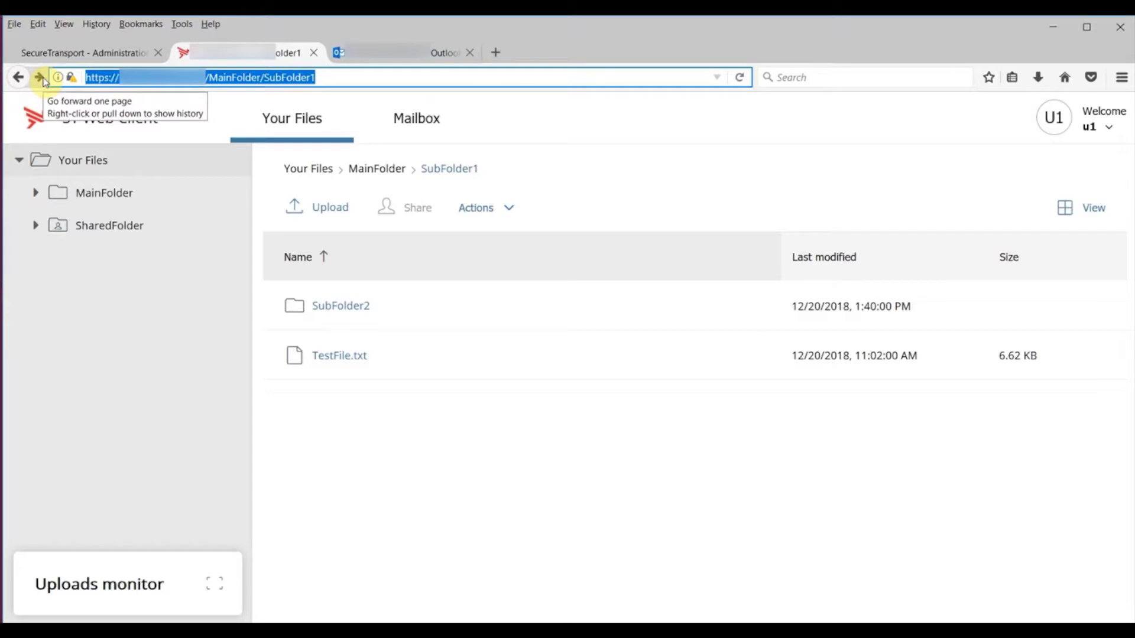
pyautogui.click(41, 78)
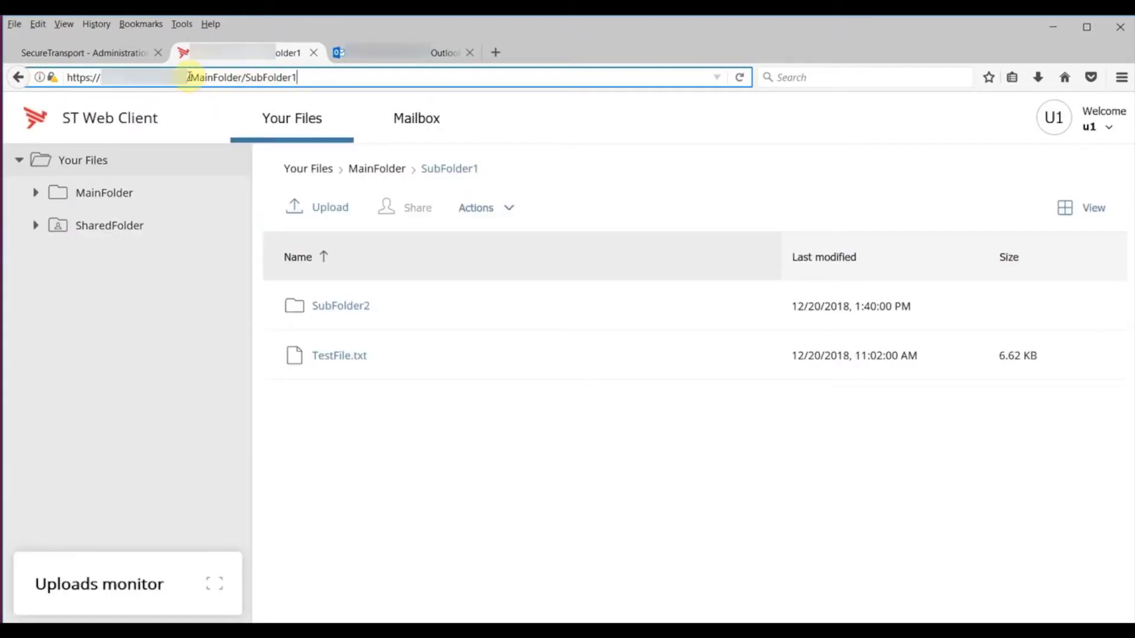
pyautogui.moveTo(188, 77); pyautogui.dragTo(464, 103)
pyautogui.press('BackSpace')
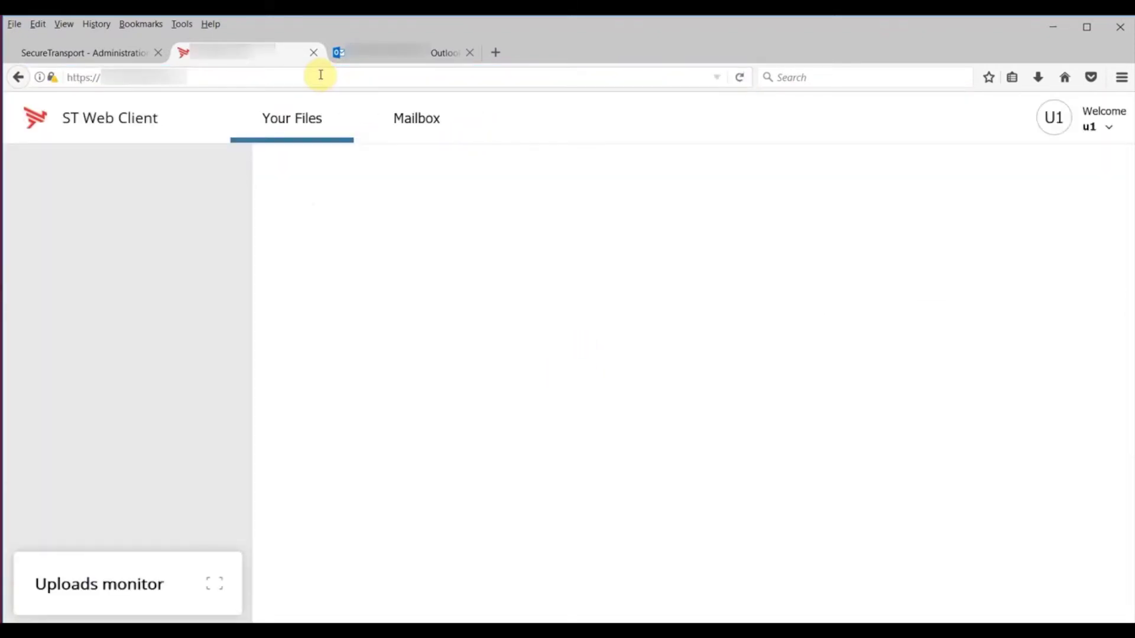
# - Enter the /MainFolder address, fixing mistyped letters, and load MainFolder
pyautogui.click(325, 76)
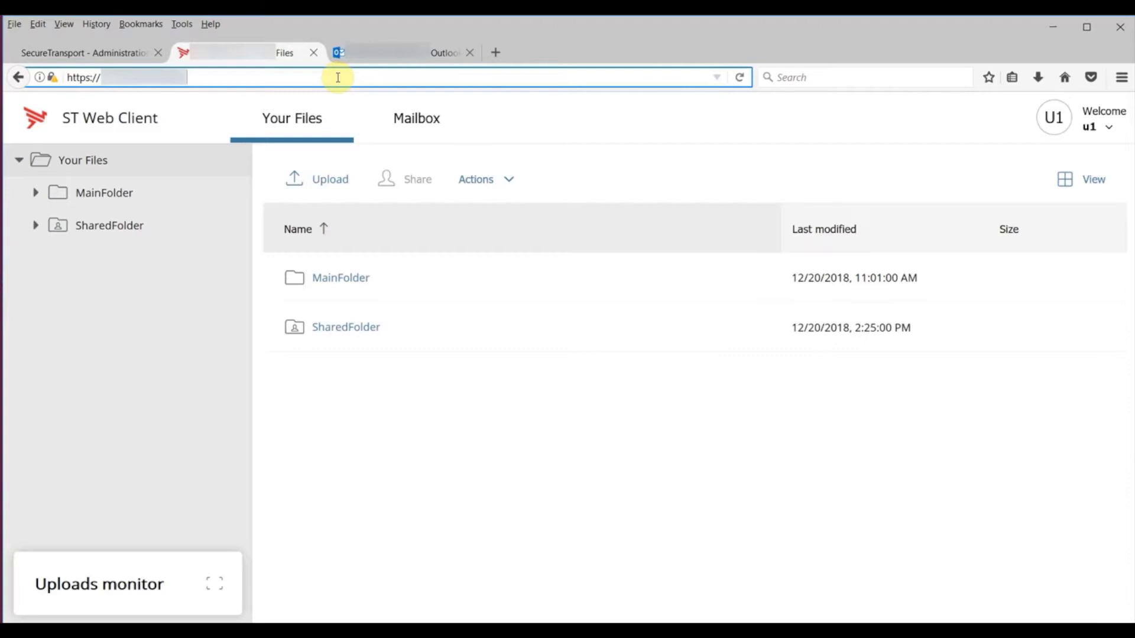
pyautogui.write('/MainF')
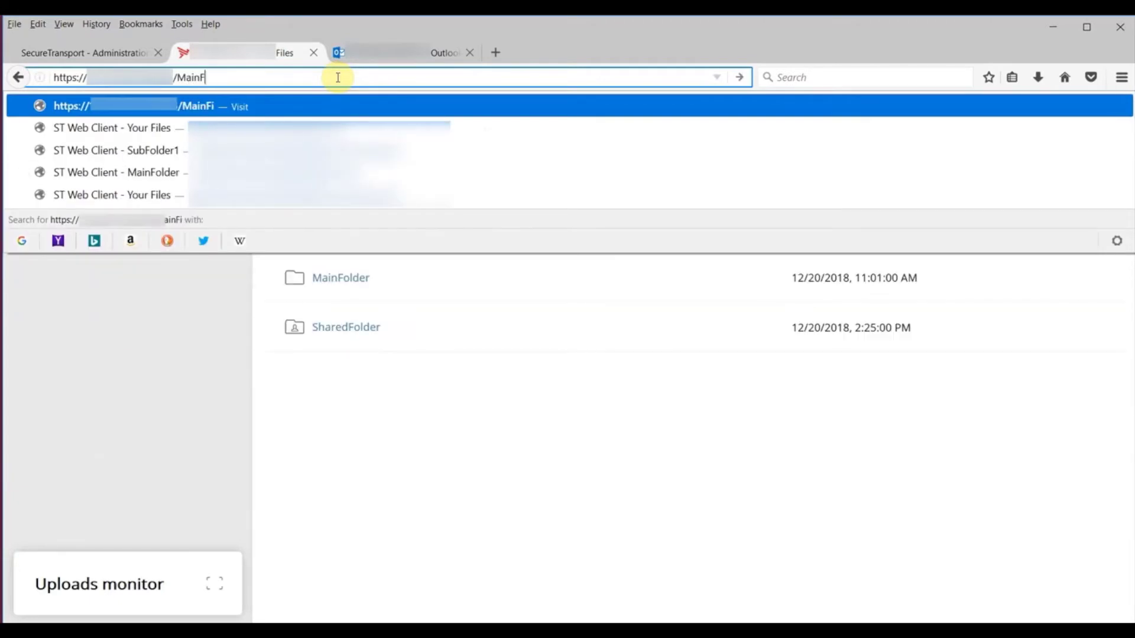
pyautogui.write('older')
pyautogui.press('BackSpace')
pyautogui.press('BackSpace')
pyautogui.press('BackSpace')
pyautogui.press('BackSpace')
pyautogui.write('i')
pyautogui.press('BackSpace')
pyautogui.write('ol')
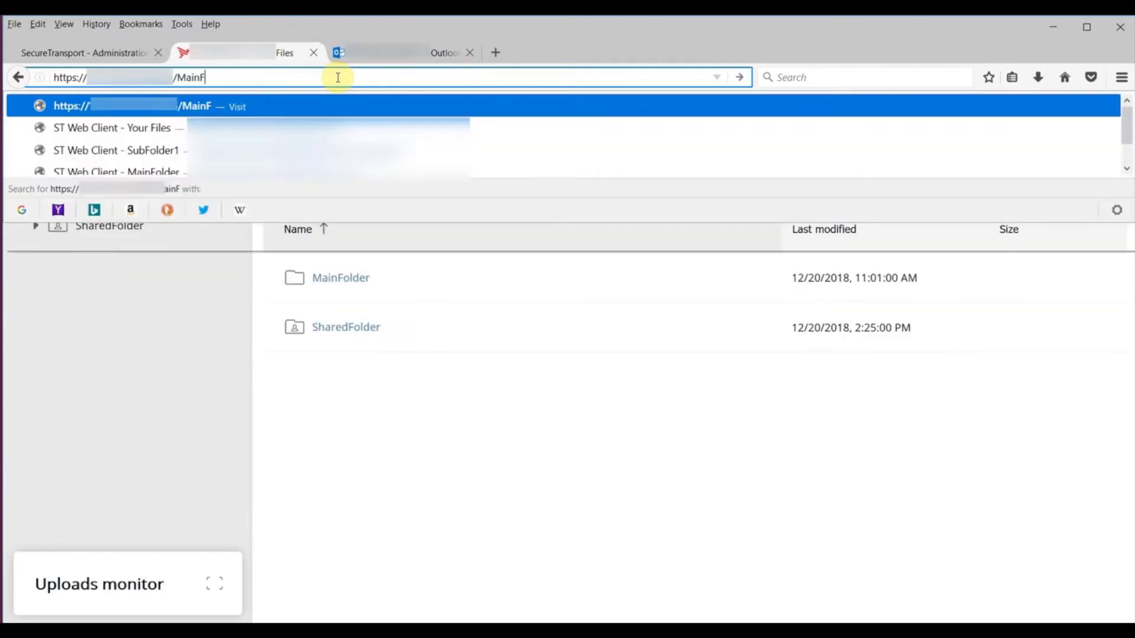
pyautogui.write('der')
pyautogui.press('Return')
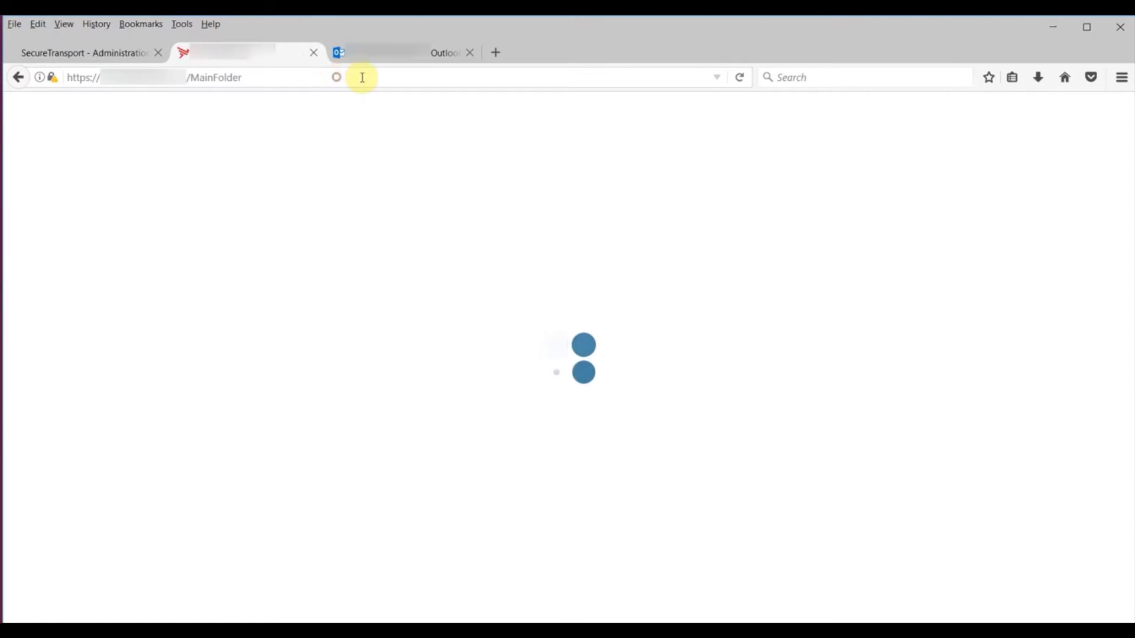
# - Append /SubFolder1 and then /SubFolder2 to the address, correcting misspelled folder names
pyautogui.click(360, 77)
pyautogui.write('/Sub')
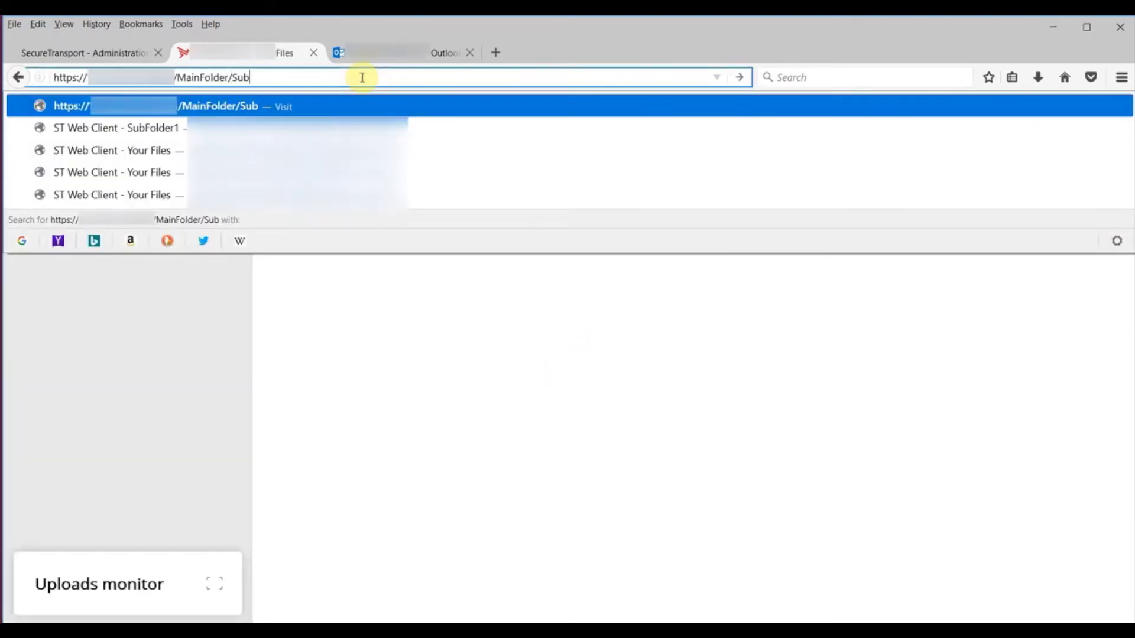
pyautogui.write('Filder')
pyautogui.press('BackSpace')
pyautogui.press('BackSpace')
pyautogui.press('BackSpace')
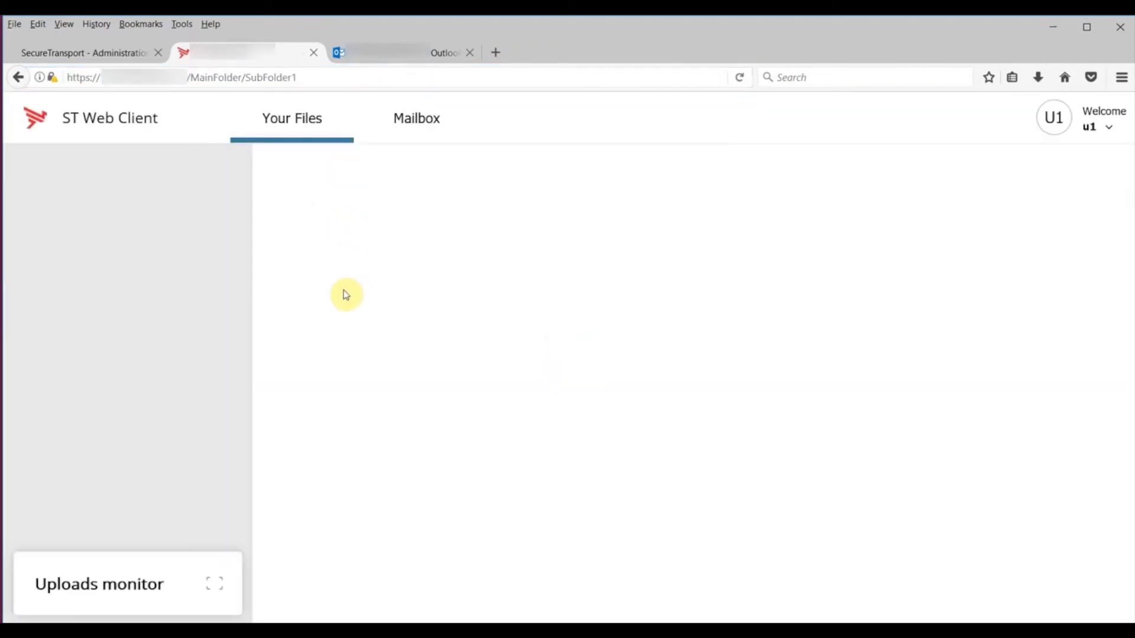
pyautogui.click(343, 78)
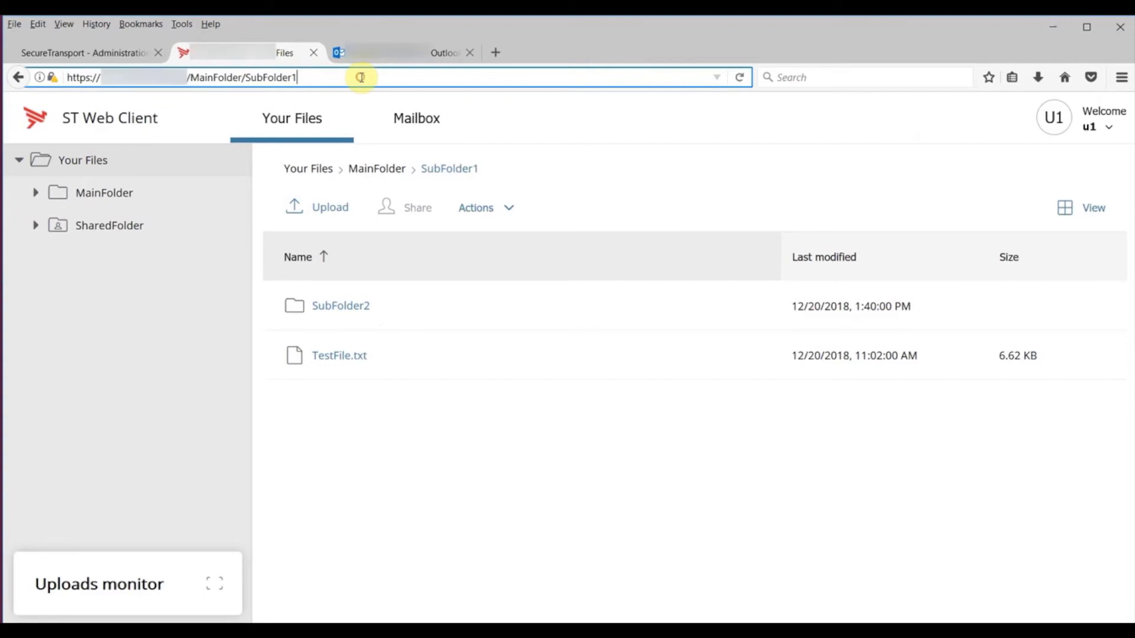
pyautogui.write('/SubFo')
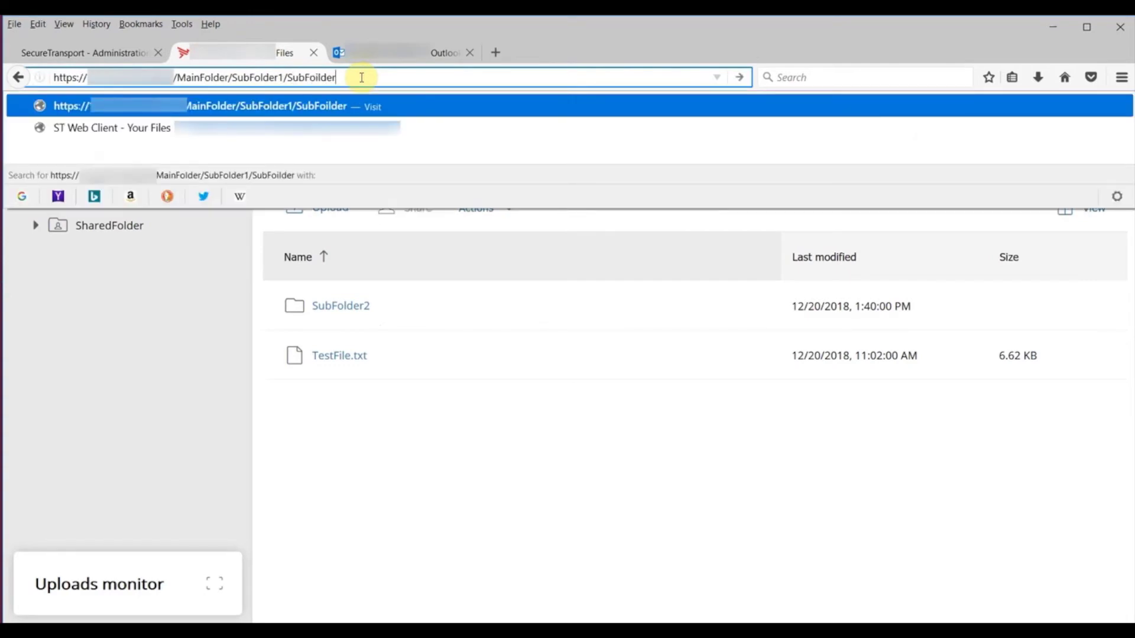
pyautogui.write('il')
pyautogui.press('BackSpace')
pyautogui.press('BackSpace')
pyautogui.write('der21')
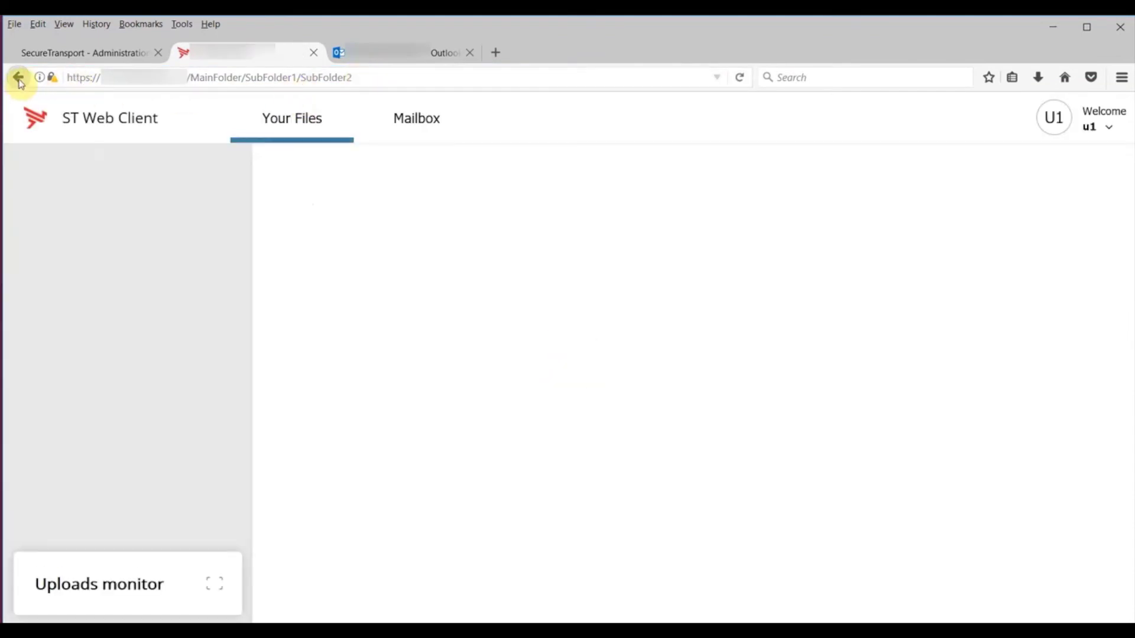
# - Use the browser Back button to return from the empty SubFolder2 to SubFolder1
pyautogui.click(18, 78)
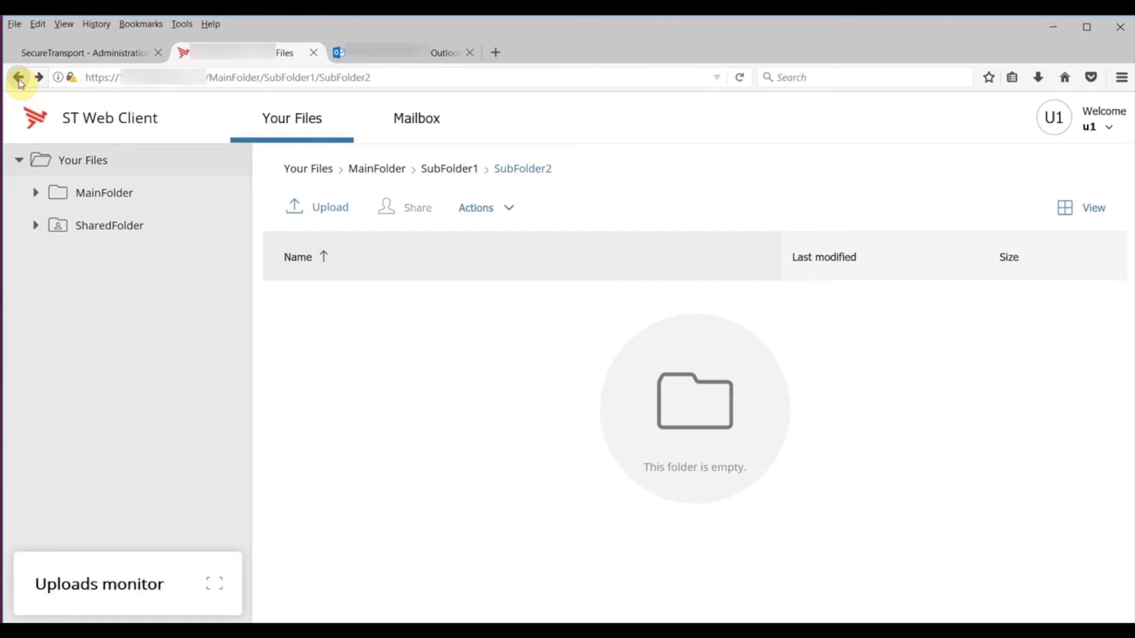
pyautogui.click(19, 81)
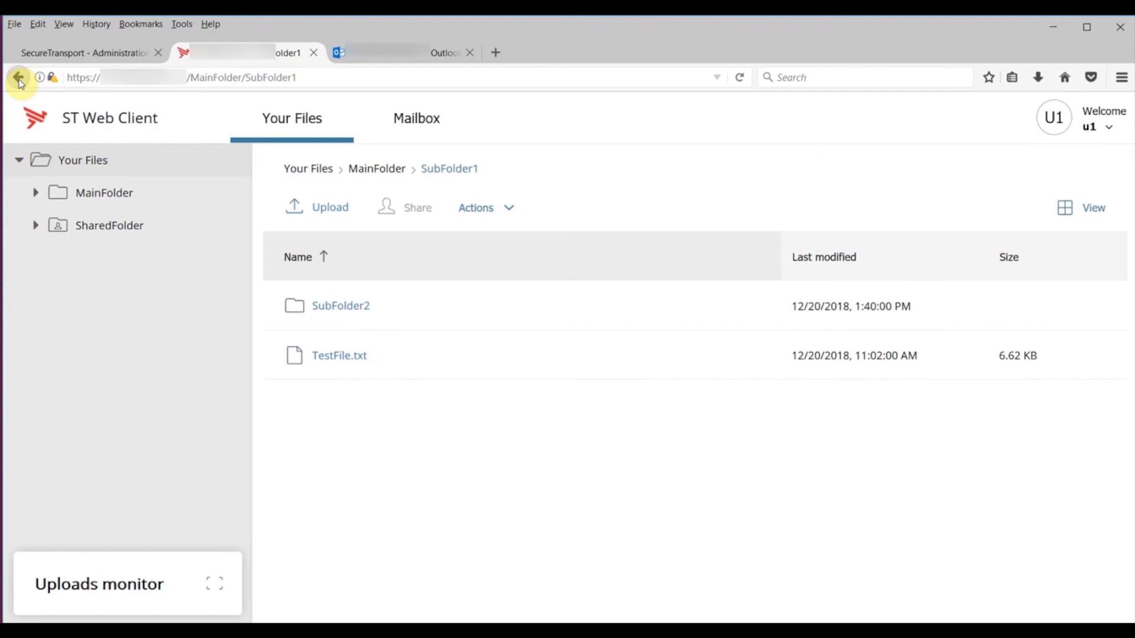
pyautogui.click(19, 80)
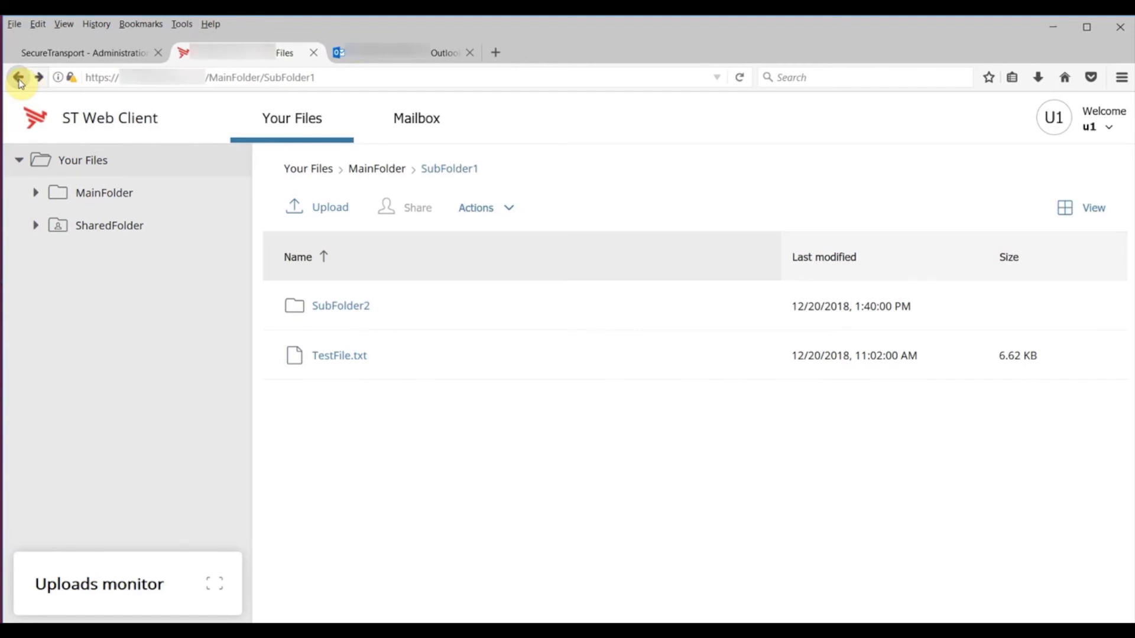